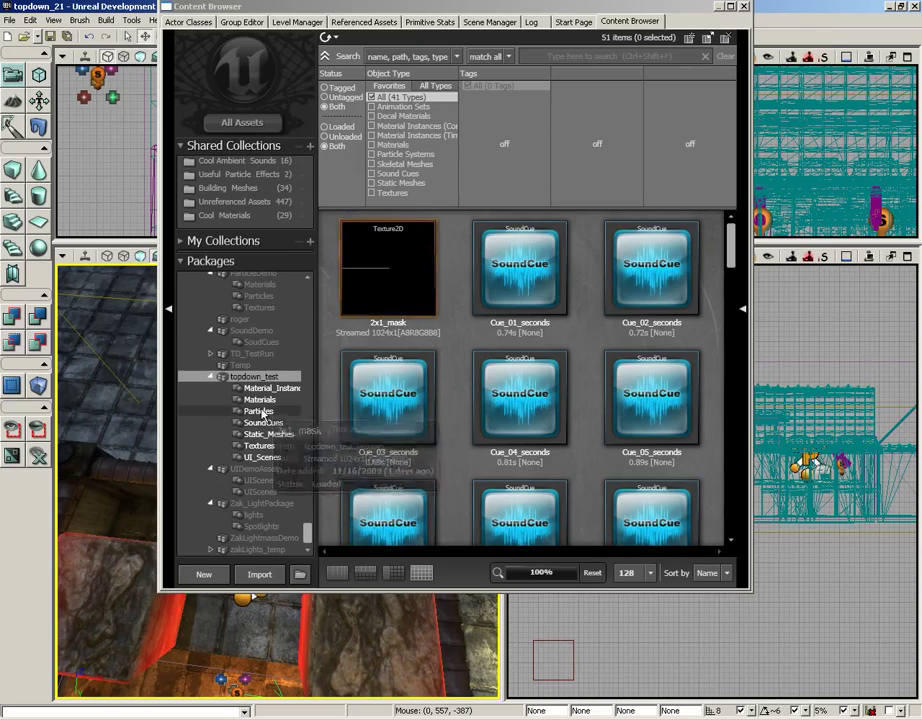
Step: Show topdown_test's UIScene assets and scroll through their grid
{"action": "left_click", "coordinate": [265, 457]}
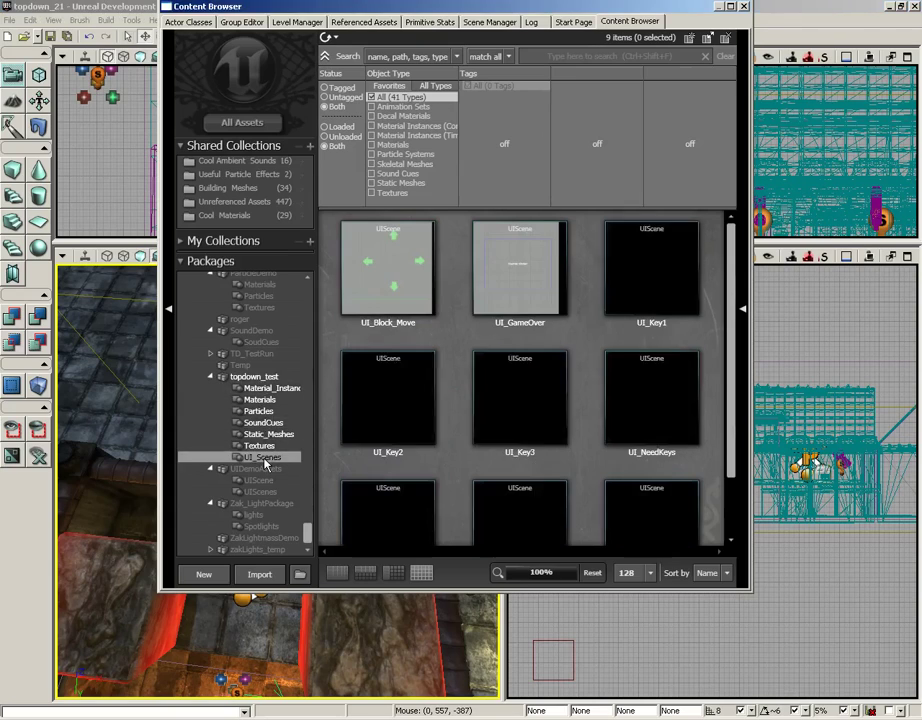
{"action": "scroll", "coordinate": [461, 393], "scroll_direction": "down", "scroll_amount": 2}
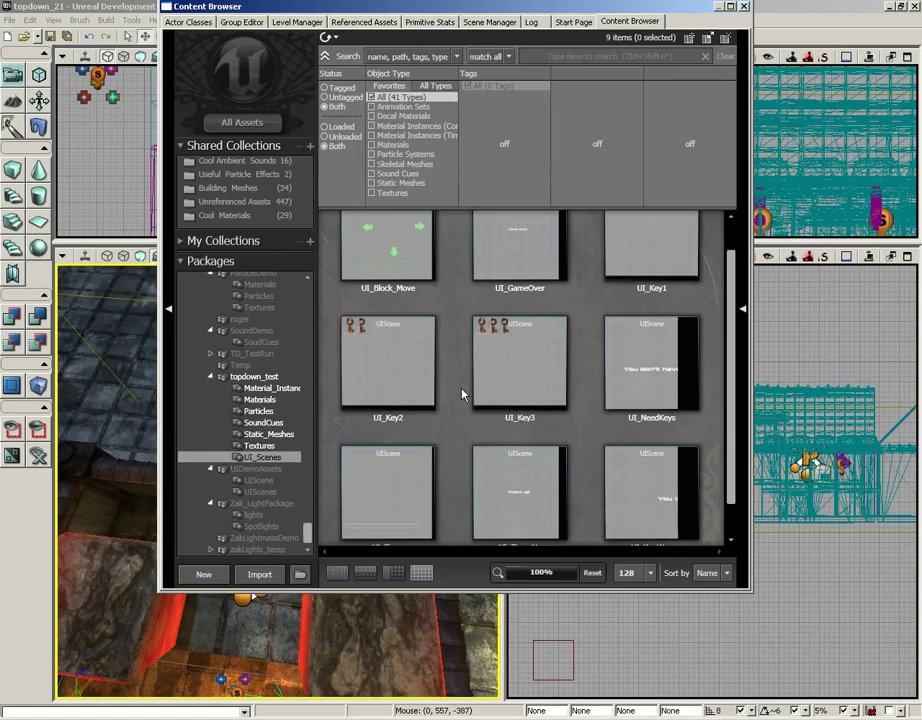
{"action": "scroll", "coordinate": [461, 393], "scroll_direction": "up", "scroll_amount": 1}
{"action": "scroll", "coordinate": [459, 394], "scroll_direction": "up", "scroll_amount": 1}
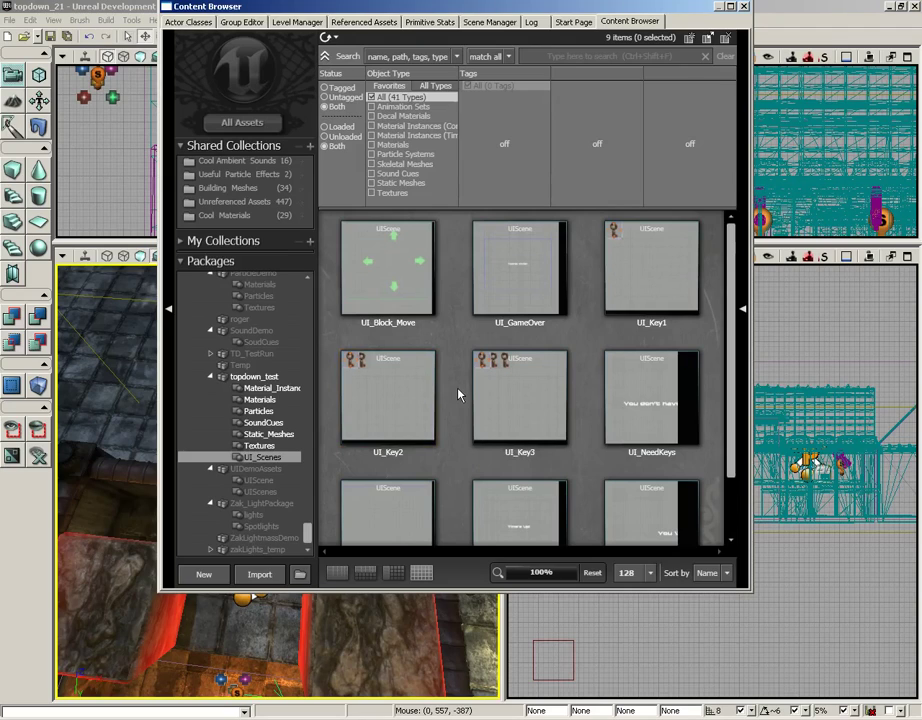
Step: List topdown_test's textures and inspect fire_2x2, key_ui and 2x1_mask
{"action": "left_click", "coordinate": [257, 445]}
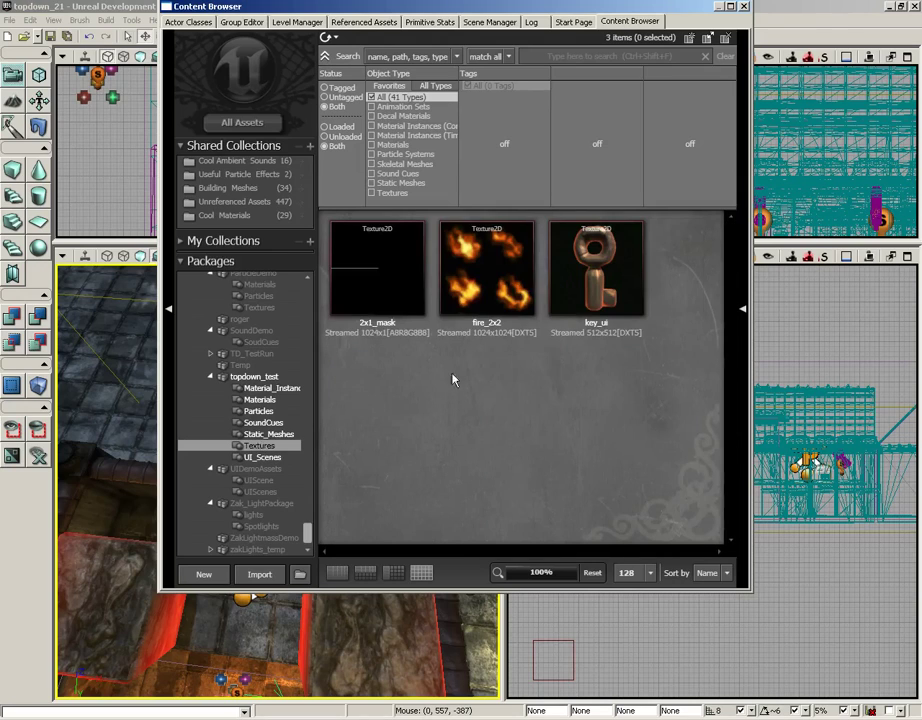
{"action": "left_click", "coordinate": [458, 296]}
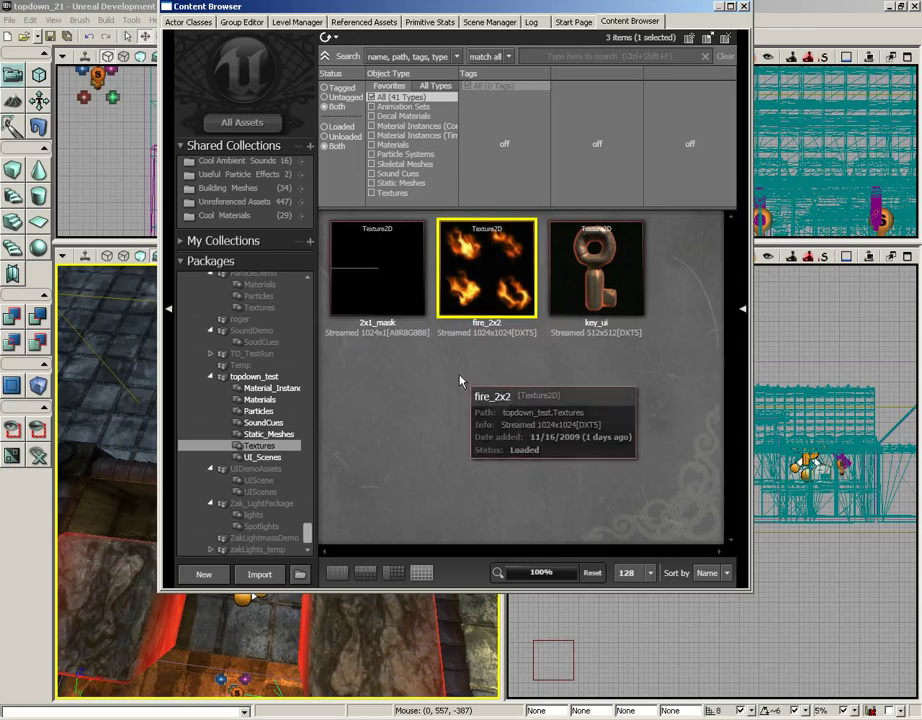
{"action": "left_click", "coordinate": [585, 298]}
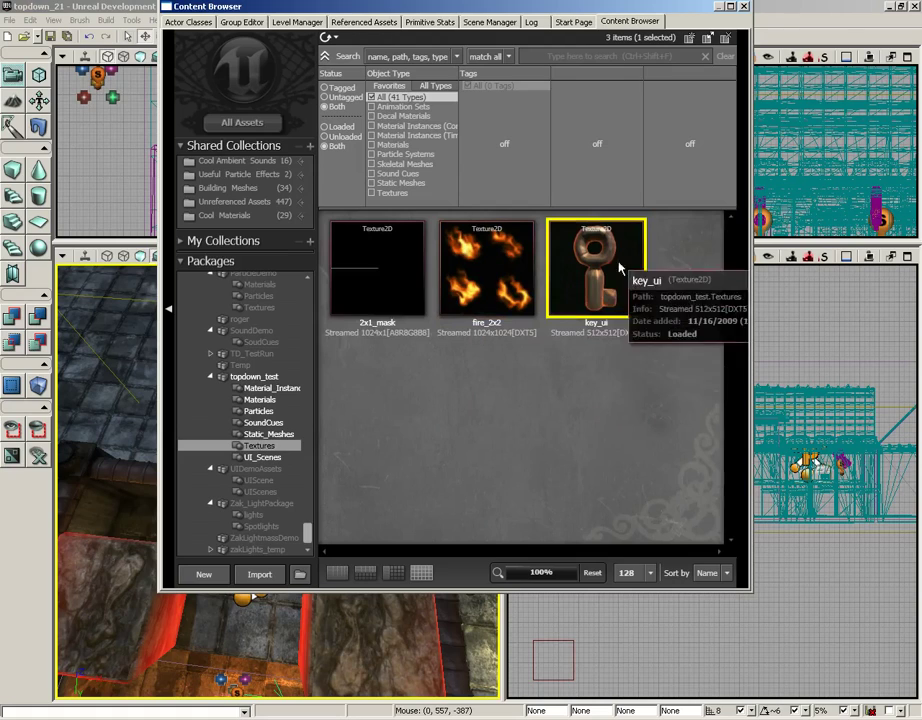
{"action": "left_click", "coordinate": [352, 285]}
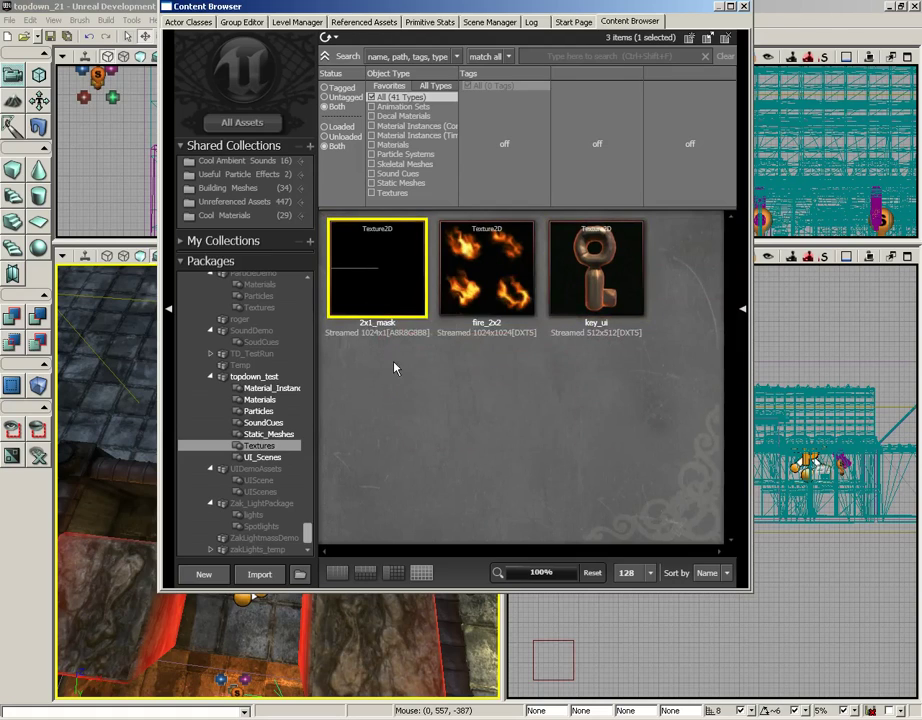
Step: List the Static_Meshes group and inspect SM_Block, SM_Floor1Split2 and SM_key
{"action": "left_click", "coordinate": [265, 435]}
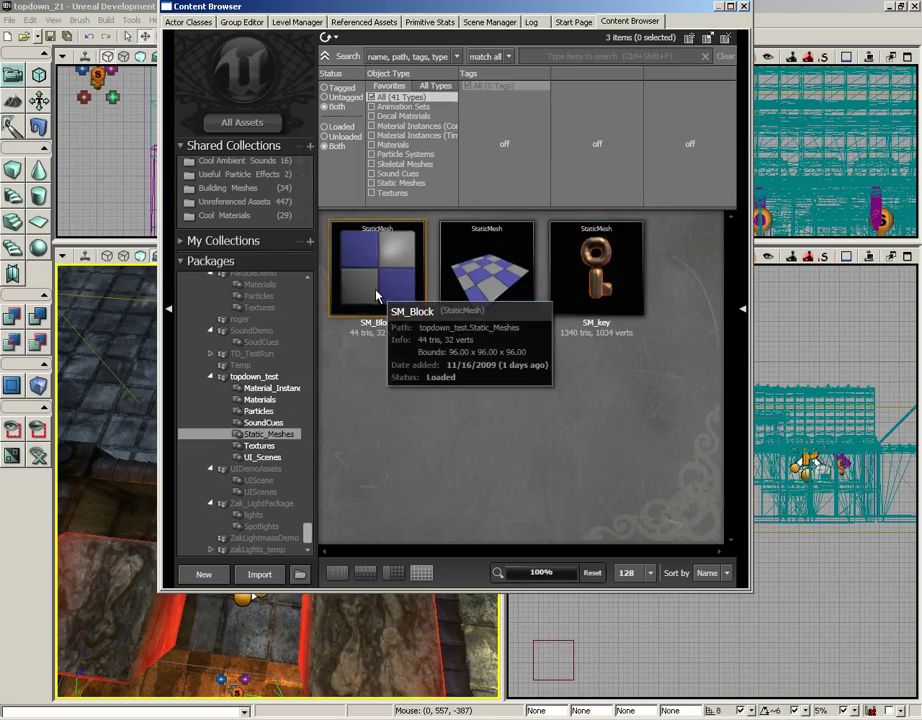
{"action": "left_click", "coordinate": [348, 292]}
{"action": "left_click", "coordinate": [480, 323]}
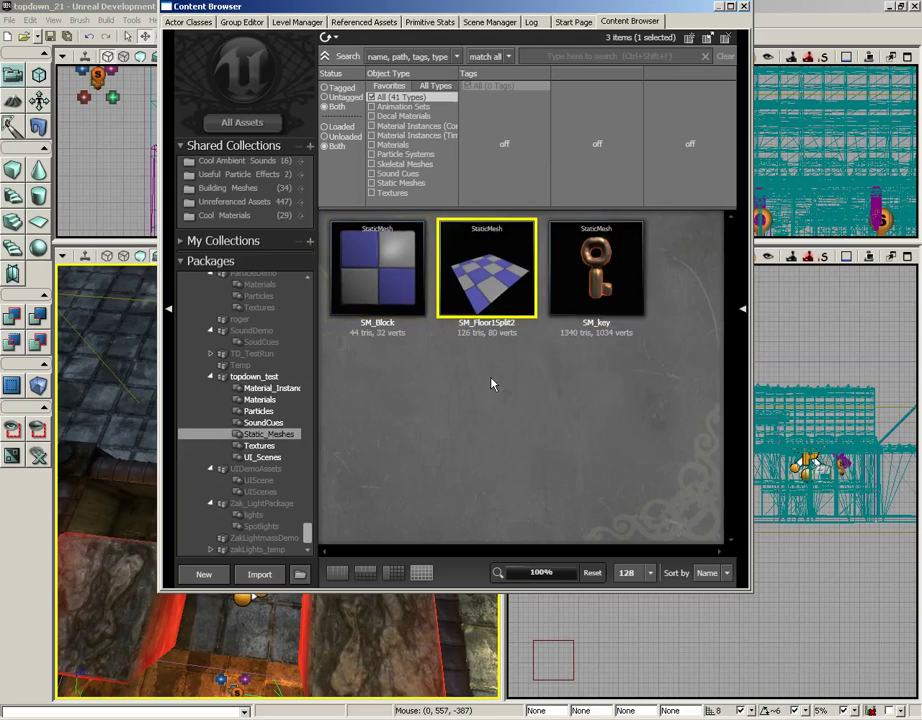
{"action": "left_click", "coordinate": [598, 285]}
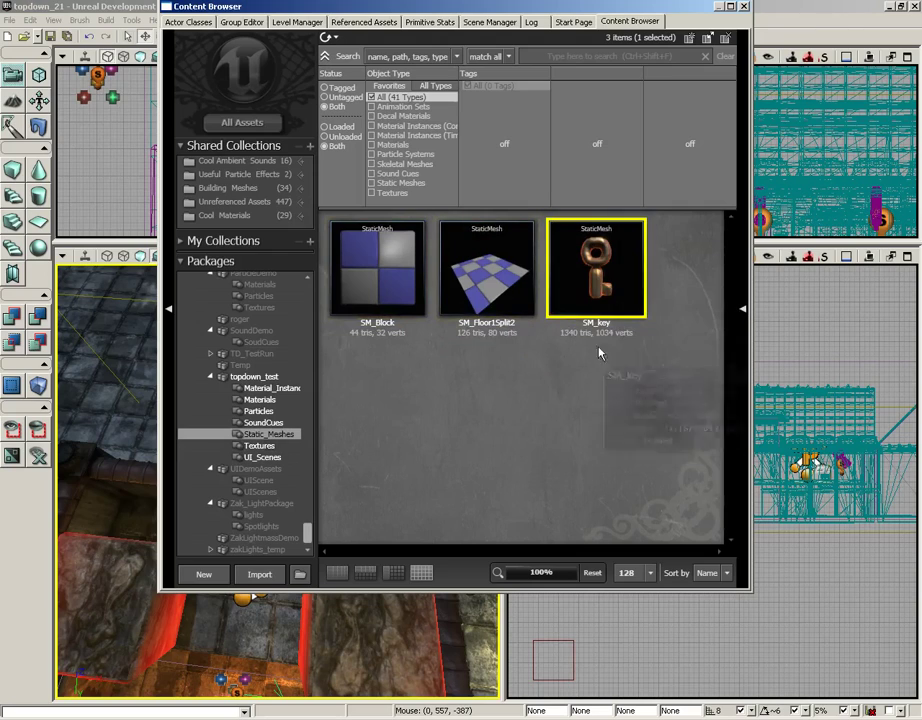
Step: Browse topdown_test's 13 sound cues, selecting CUE_GameOver, CUE_Victory and CUE_30_seconds
{"action": "left_click", "coordinate": [263, 423]}
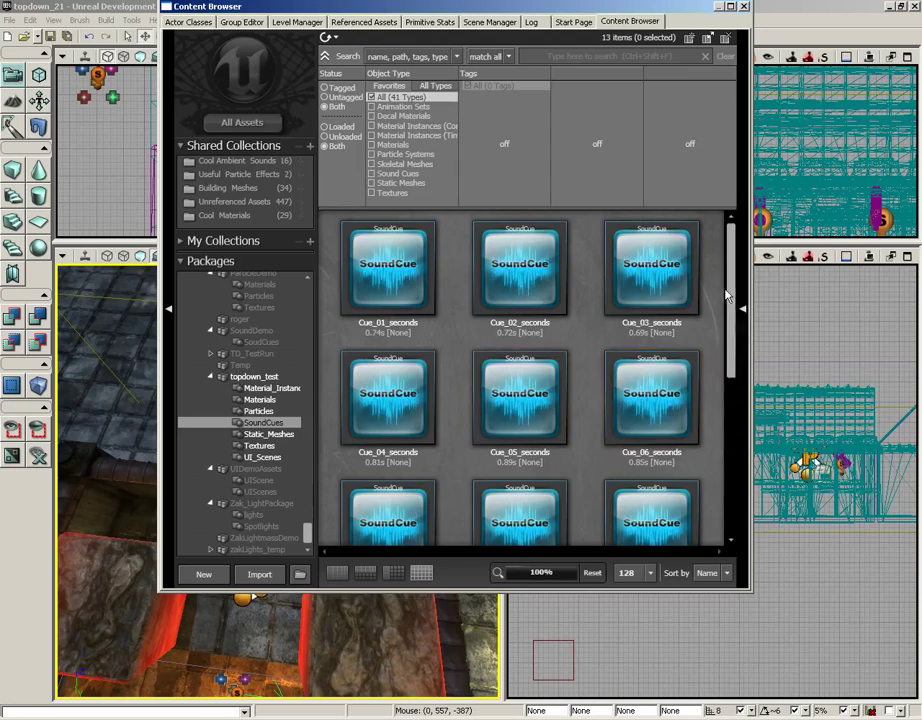
{"action": "left_click_drag", "start_coordinate": [734, 282], "coordinate": [730, 428]}
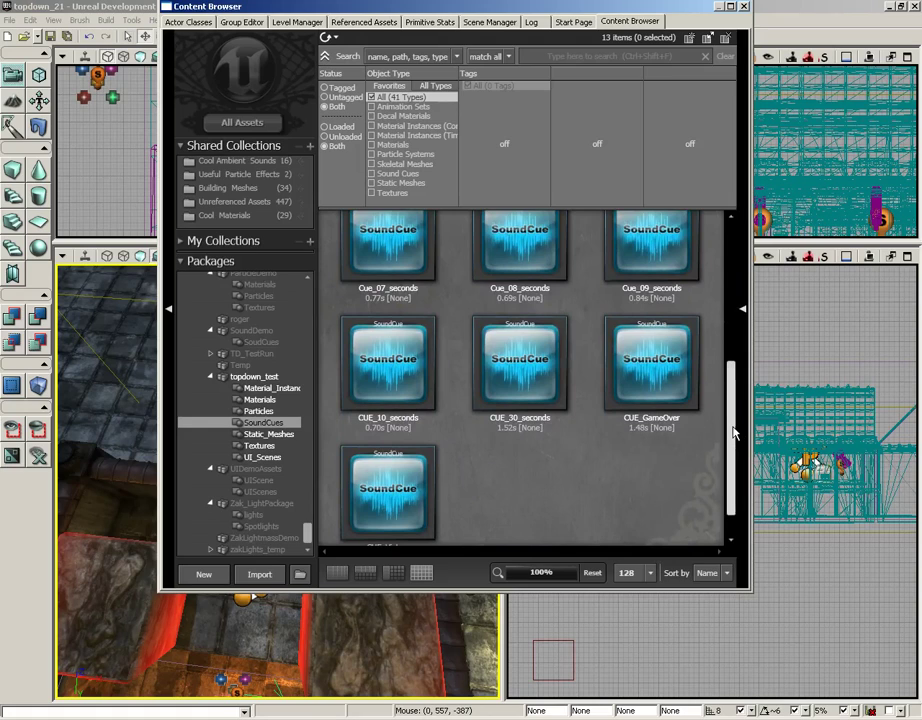
{"action": "scroll", "coordinate": [736, 428], "scroll_direction": "up", "scroll_amount": 1}
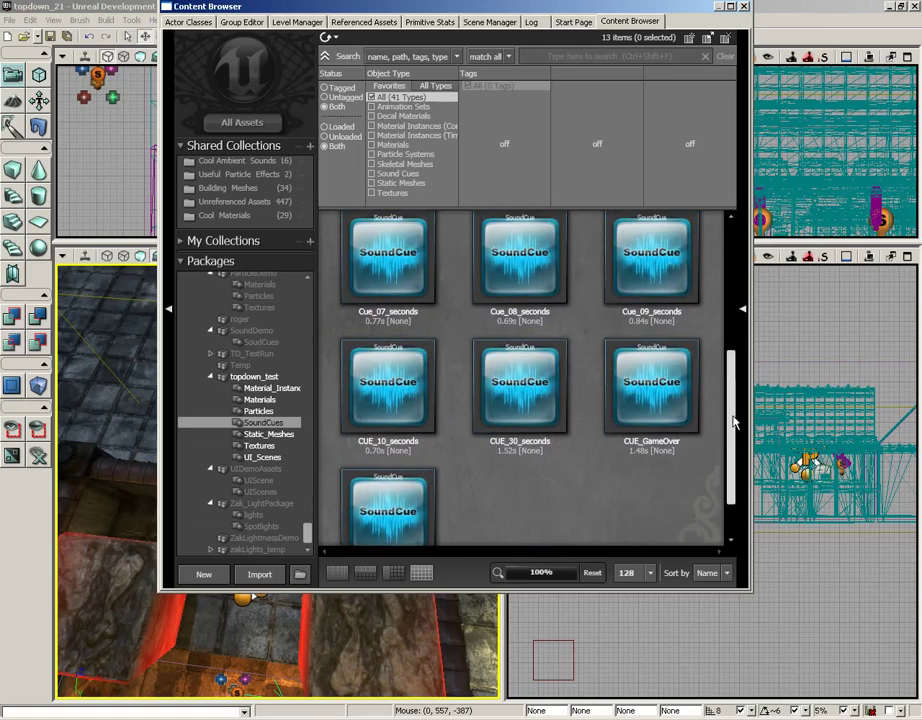
{"action": "left_click", "coordinate": [629, 375]}
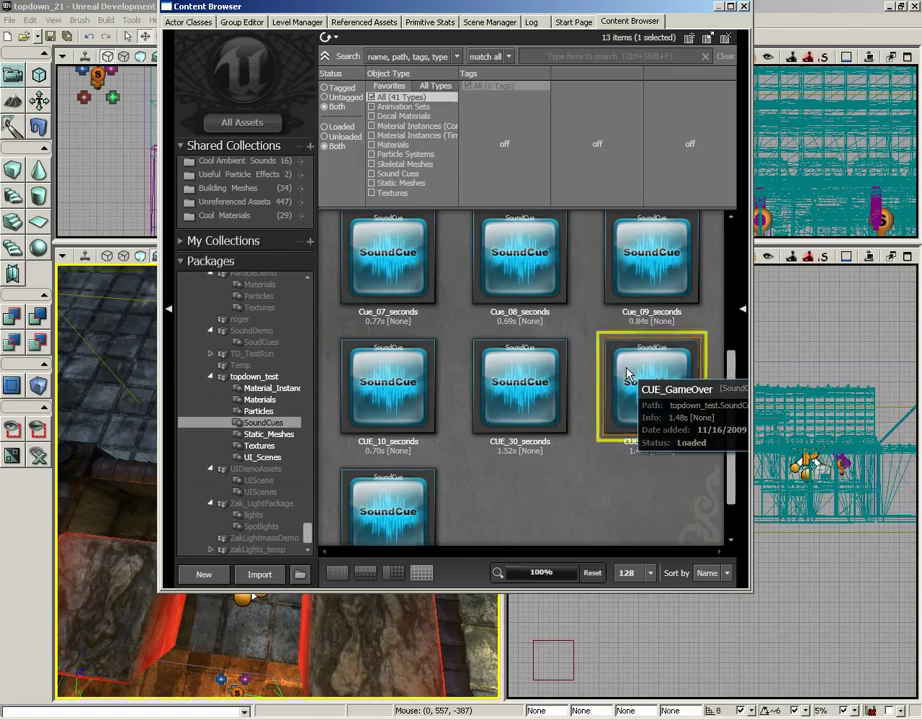
{"action": "left_click", "coordinate": [378, 503]}
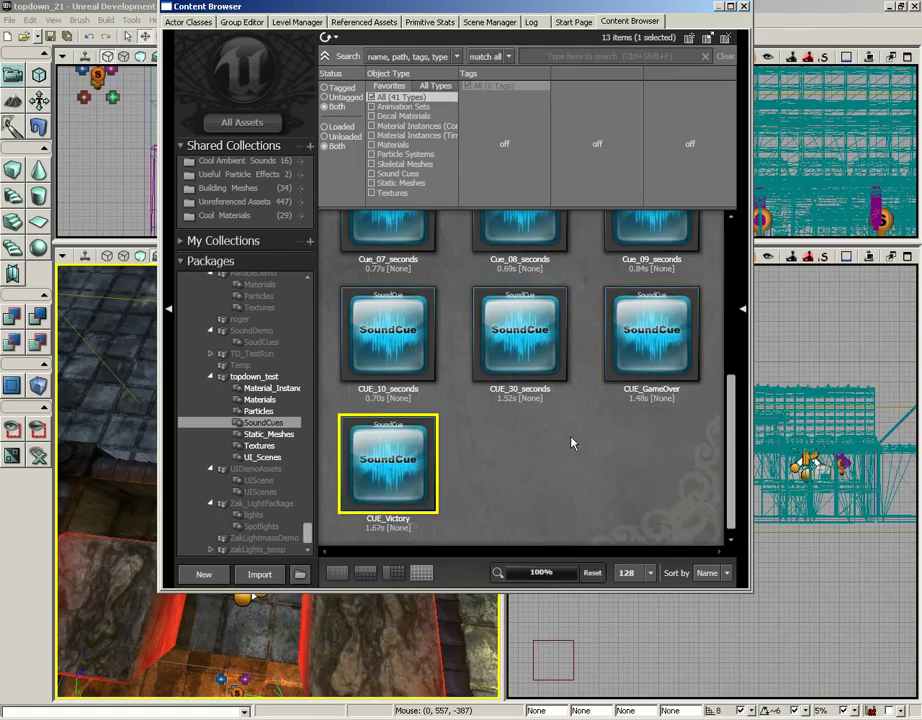
{"action": "scroll", "coordinate": [730, 380], "scroll_direction": "up", "scroll_amount": 4}
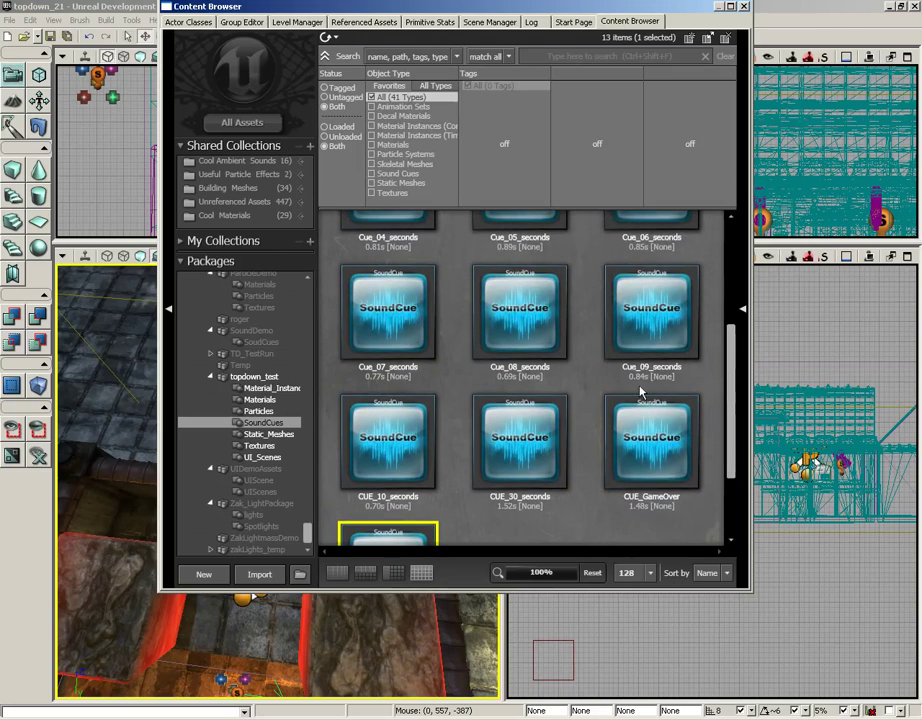
{"action": "left_click", "coordinate": [501, 418]}
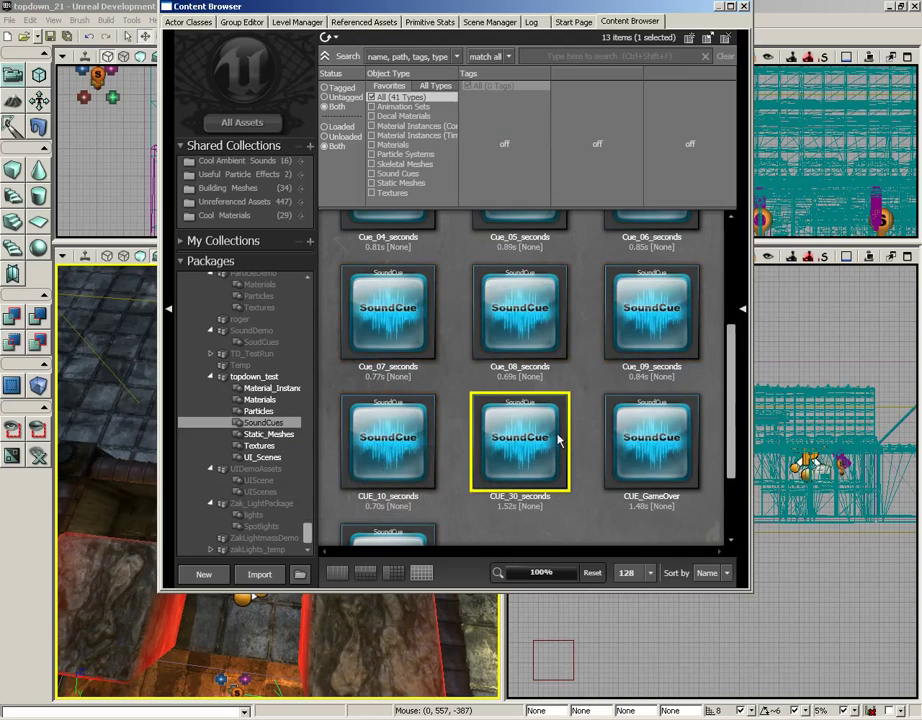
{"action": "scroll", "coordinate": [527, 300], "scroll_direction": "up", "scroll_amount": 1}
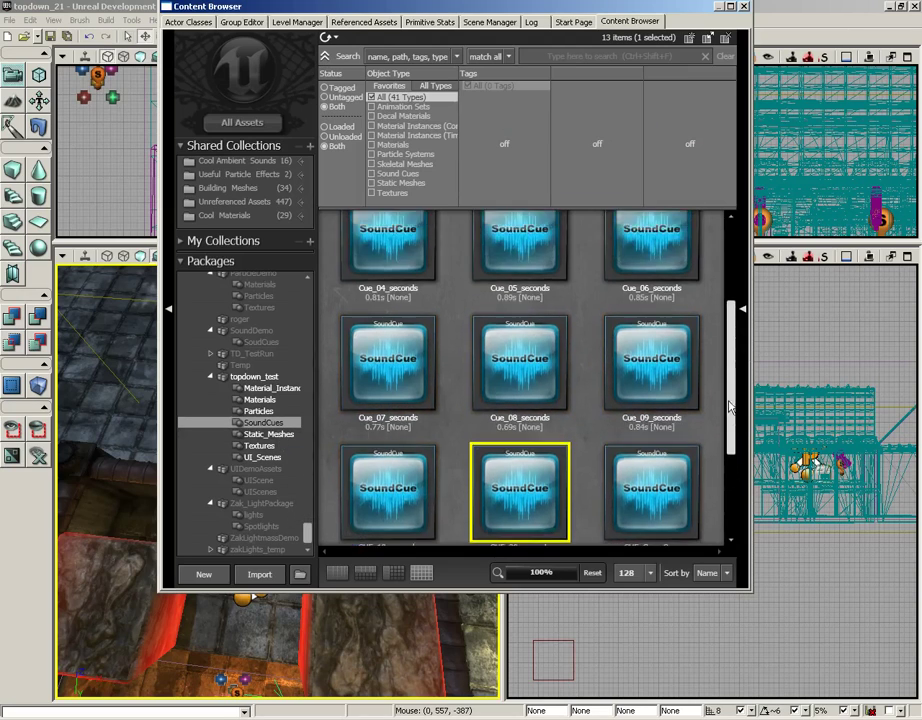
{"action": "right_click", "coordinate": [512, 475]}
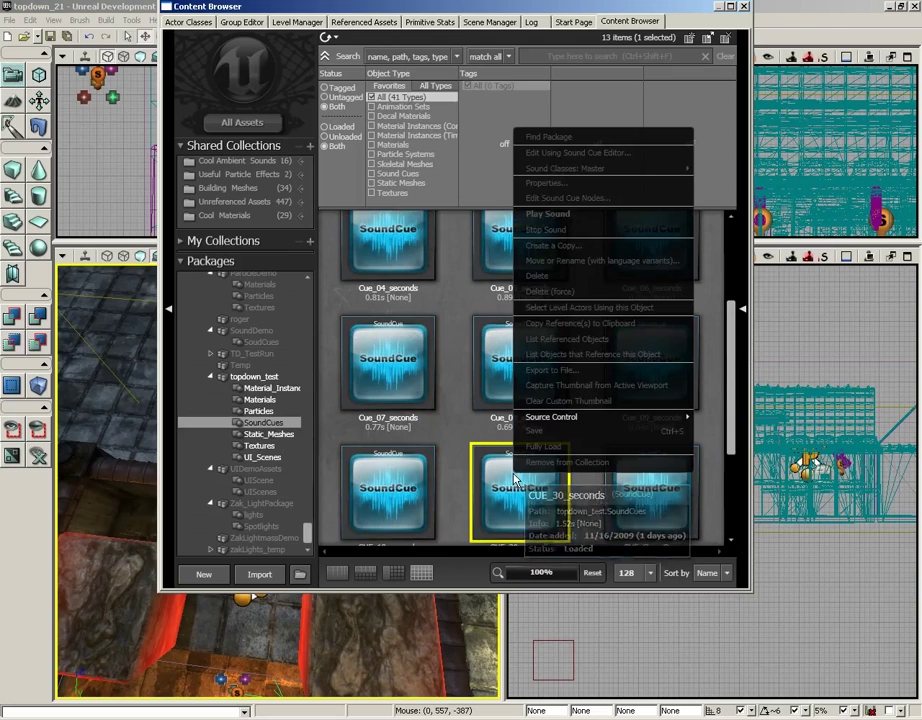
{"action": "left_click", "coordinate": [582, 153]}
{"action": "left_click", "coordinate": [360, 198]}
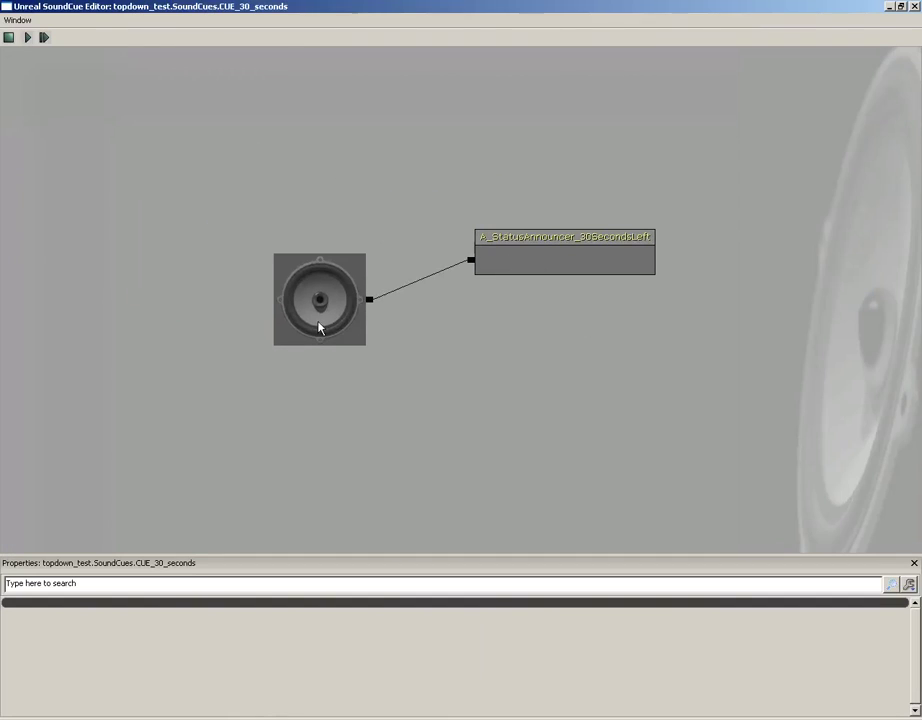
{"action": "left_click", "coordinate": [915, 6]}
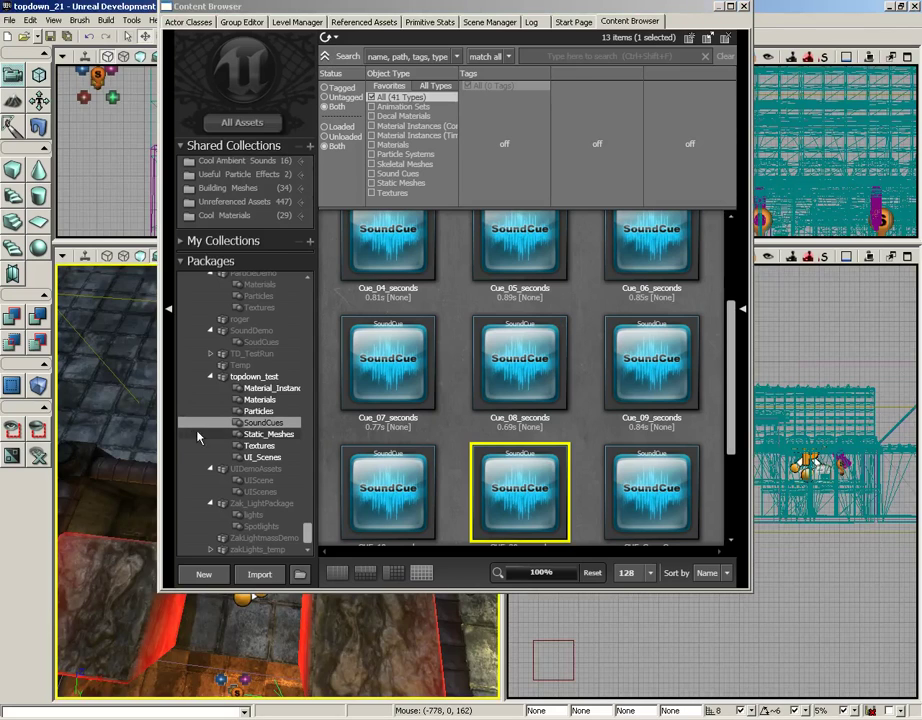
Step: Open the Fire particle system from topdown_test's Particles group in Cascade, then close it
{"action": "left_click", "coordinate": [256, 411]}
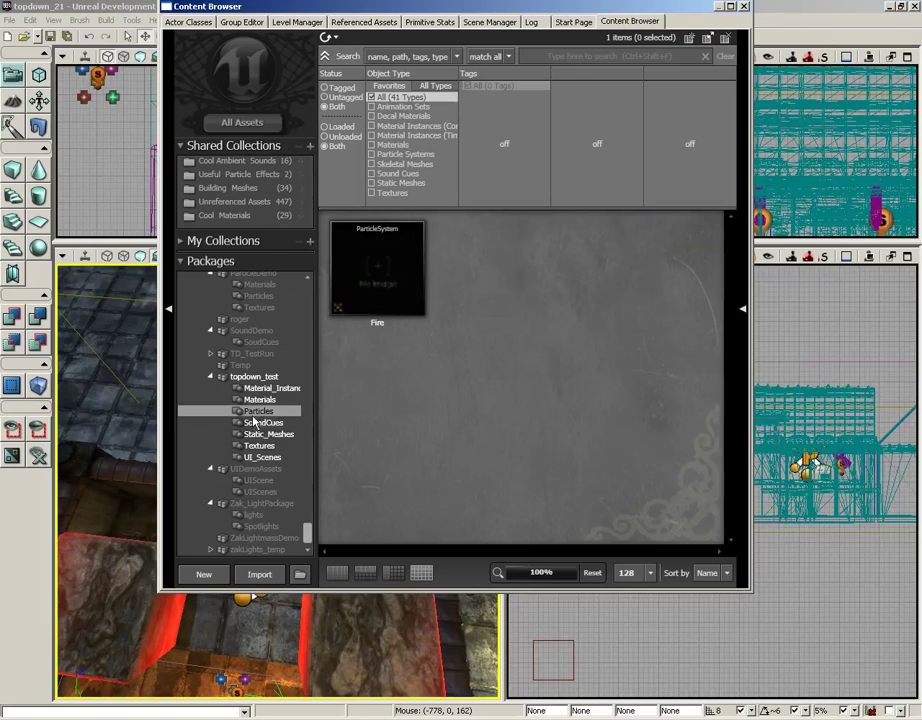
{"action": "double_click", "coordinate": [388, 268]}
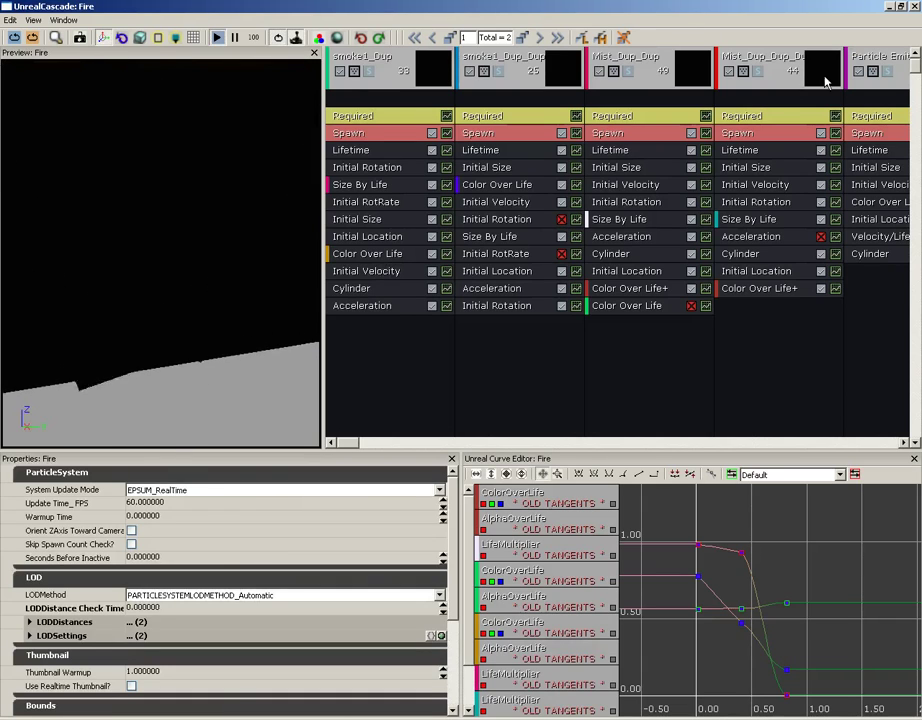
{"action": "key", "text": "alt+F4"}
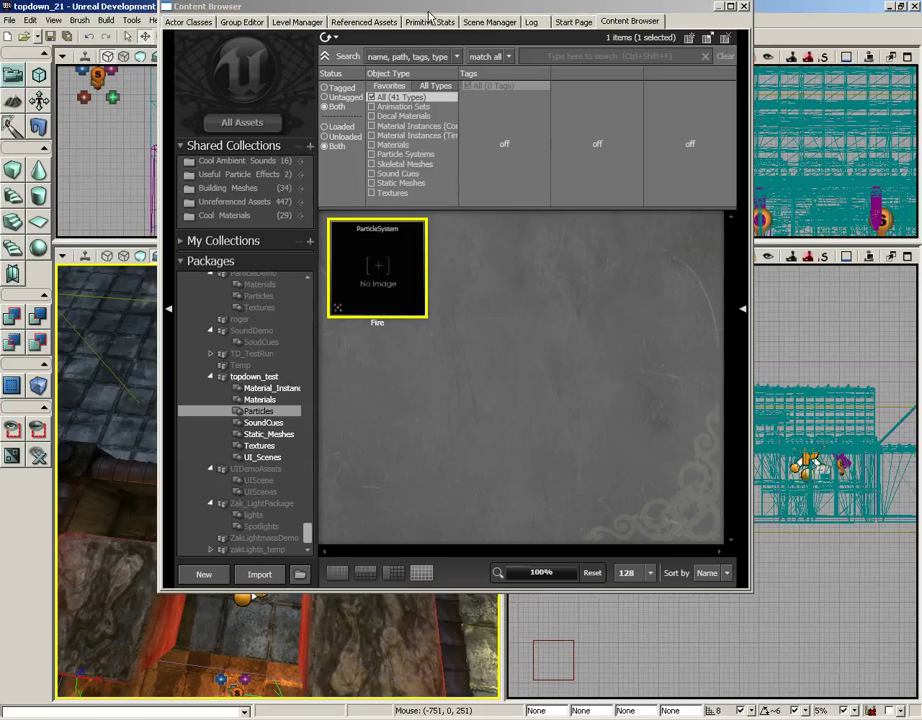
Step: Move the Content Browser right, select M_Block_Movers in Materials, then list Material_Instances
{"action": "left_click_drag", "start_coordinate": [308, 8], "coordinate": [543, 29]}
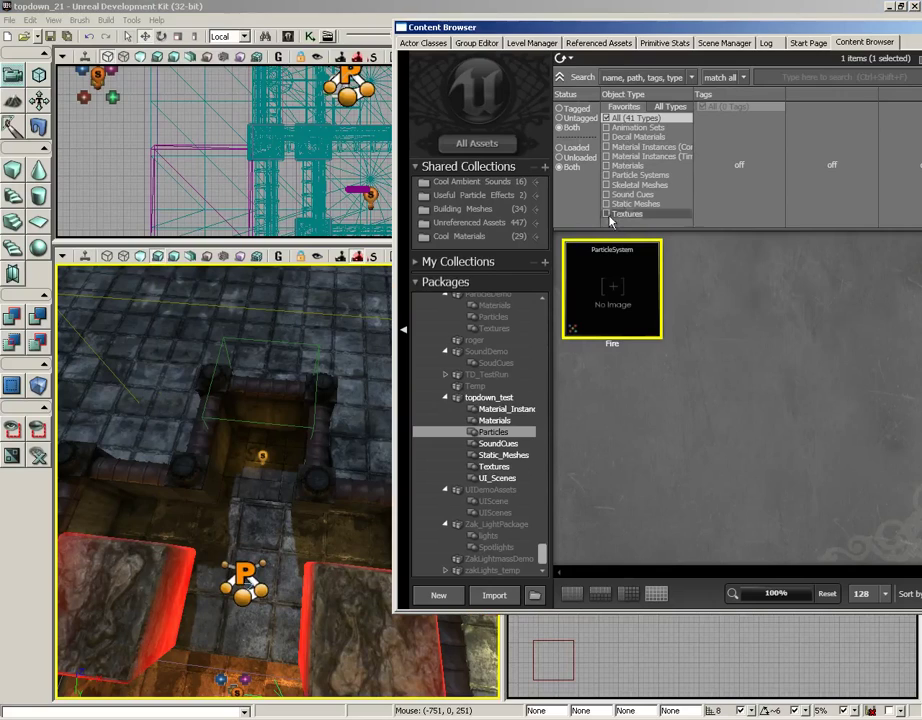
{"action": "left_click", "coordinate": [494, 420]}
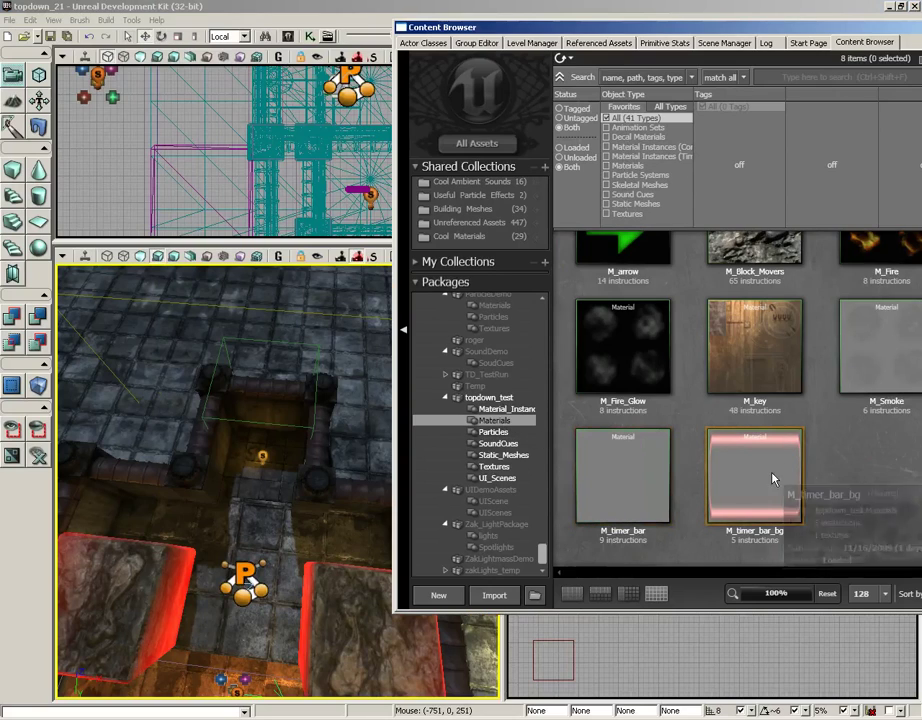
{"action": "scroll", "coordinate": [761, 500], "scroll_direction": "up", "scroll_amount": 1}
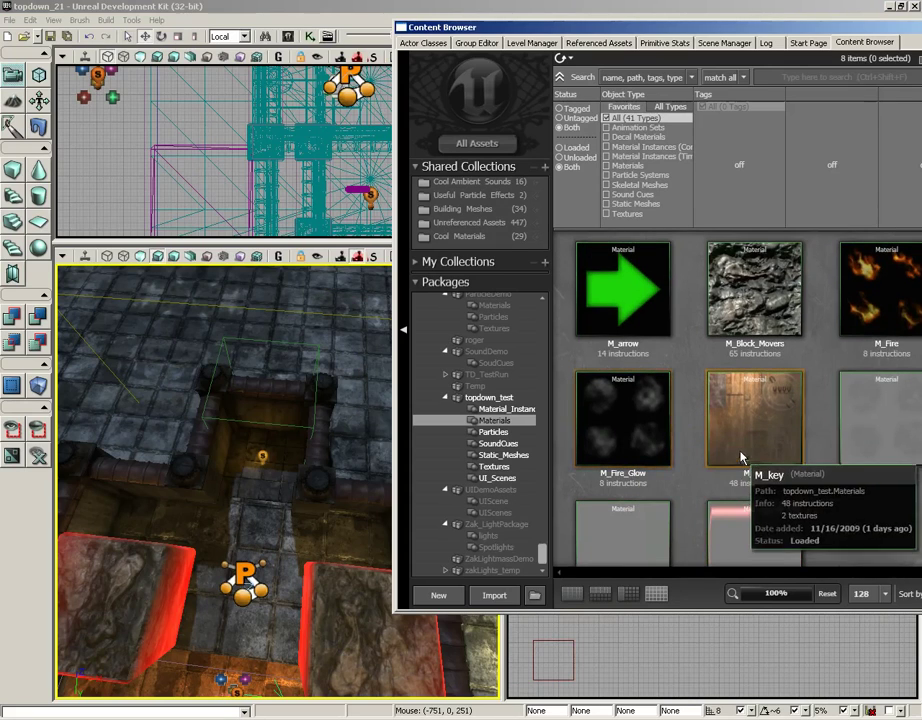
{"action": "left_click", "coordinate": [725, 300]}
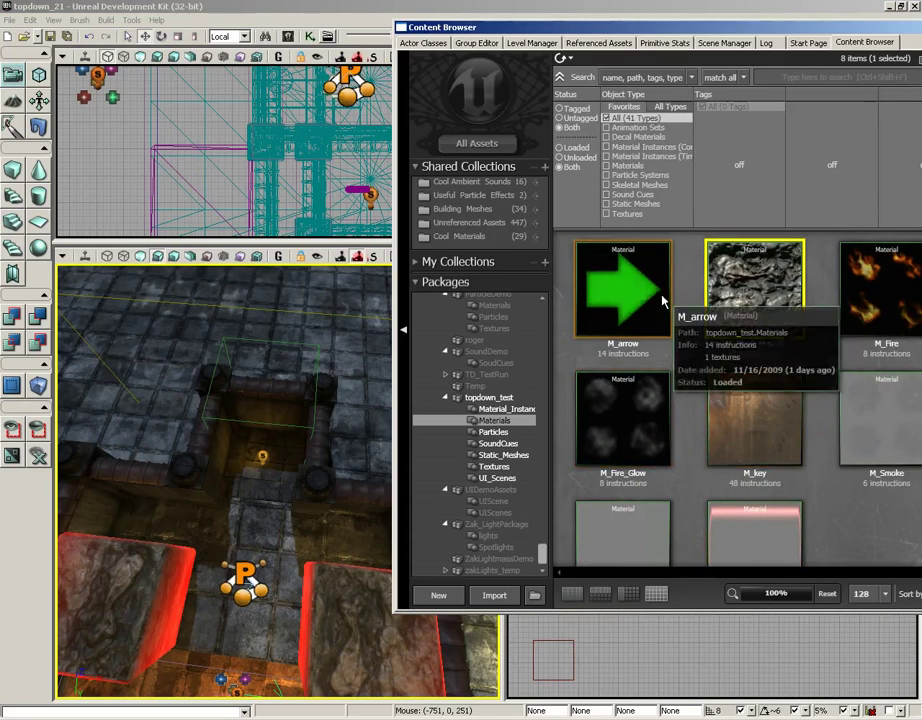
{"action": "left_click", "coordinate": [506, 410]}
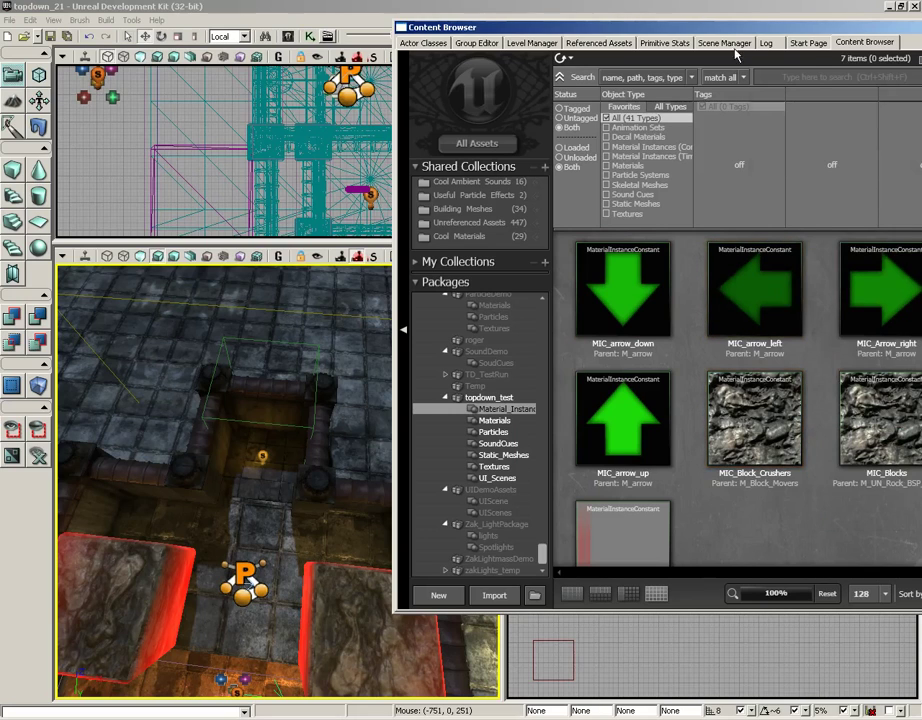
Step: Move the Content Browser window back toward the centre-left of the screen
{"action": "left_click_drag", "start_coordinate": [526, 27], "coordinate": [353, 31]}
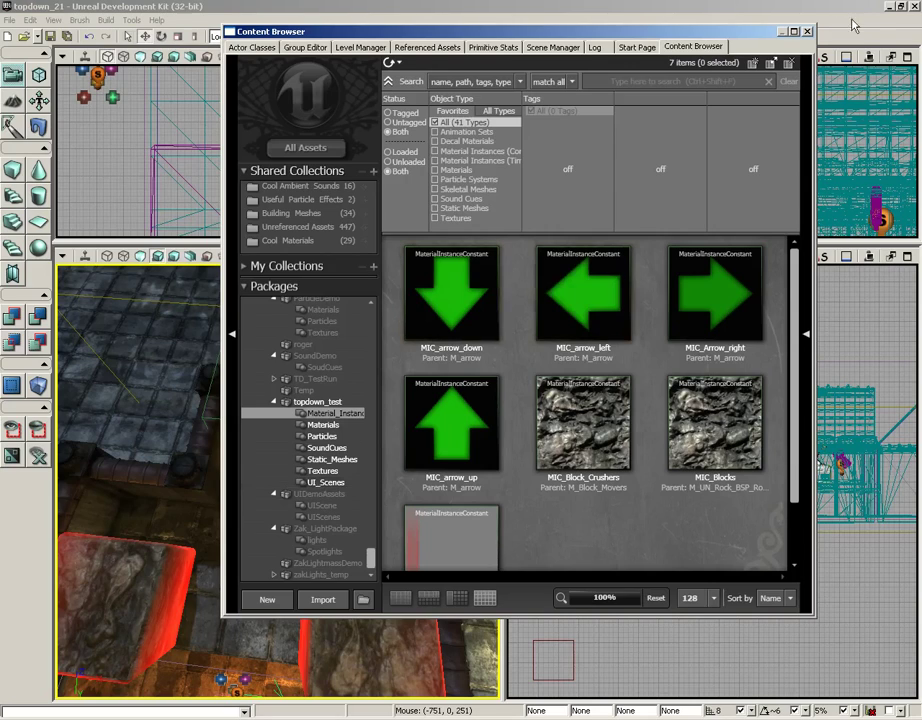
Step: Close the Content Browser, survey Kismet's Main_Sequence from End Game to Key Pickups, then close Kismet
{"action": "left_click", "coordinate": [583, 24]}
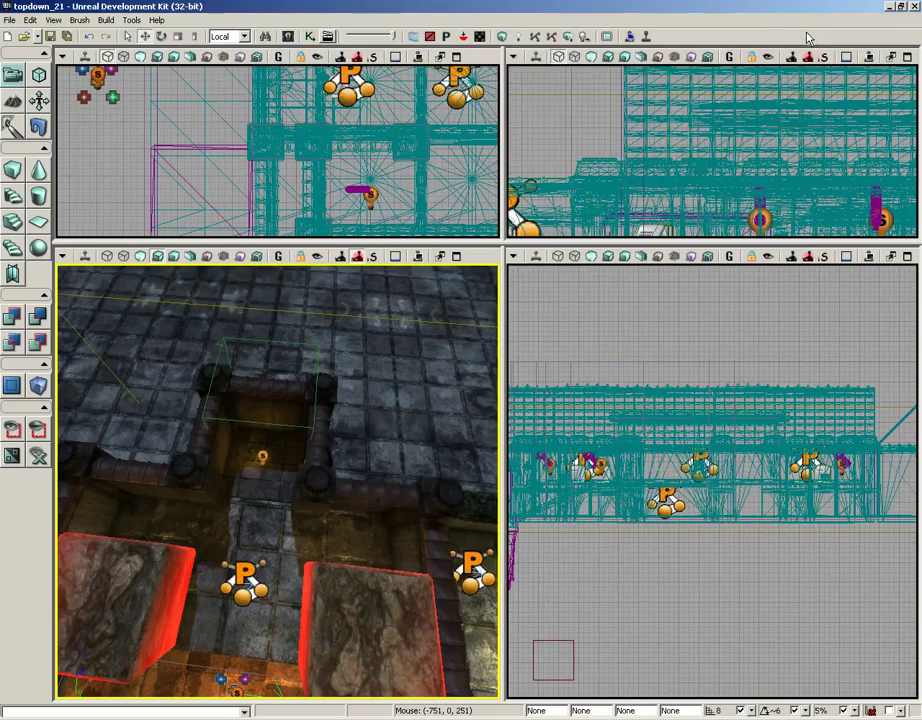
{"action": "left_click", "coordinate": [310, 36]}
{"action": "left_click_drag", "start_coordinate": [350, 365], "coordinate": [626, 520]}
{"action": "scroll", "coordinate": [558, 232], "scroll_direction": "up", "scroll_amount": 2}
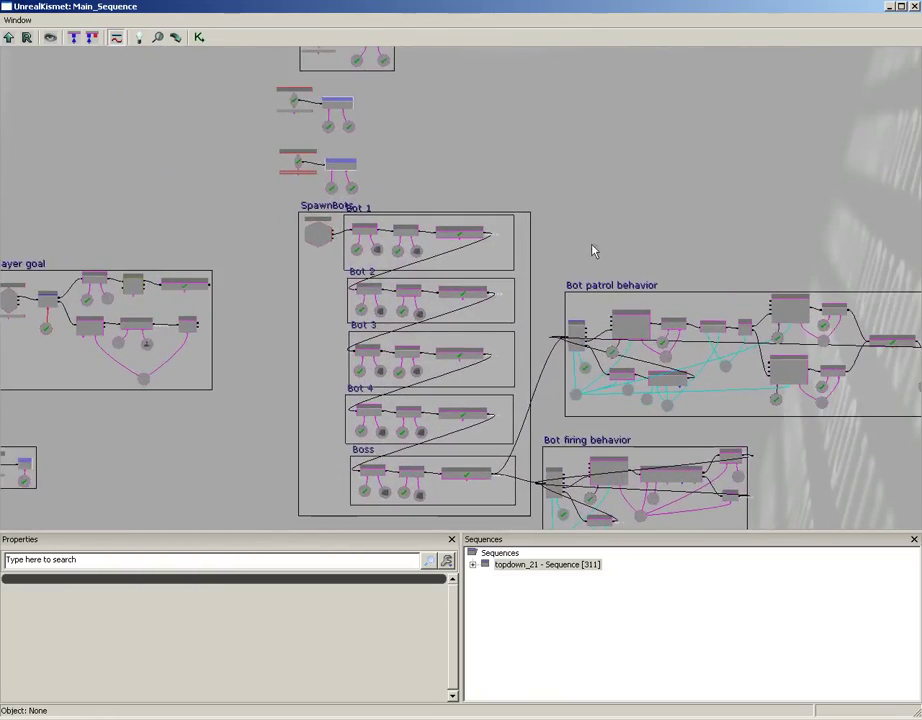
{"action": "left_click_drag", "start_coordinate": [593, 251], "coordinate": [636, 95]}
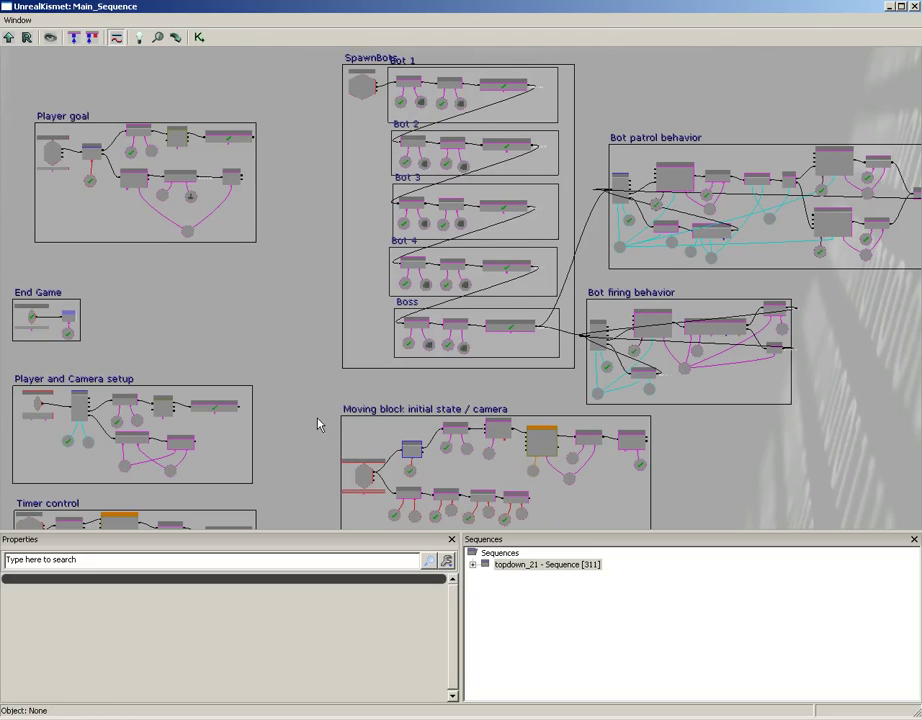
{"action": "left_click_drag", "start_coordinate": [318, 425], "coordinate": [342, 322]}
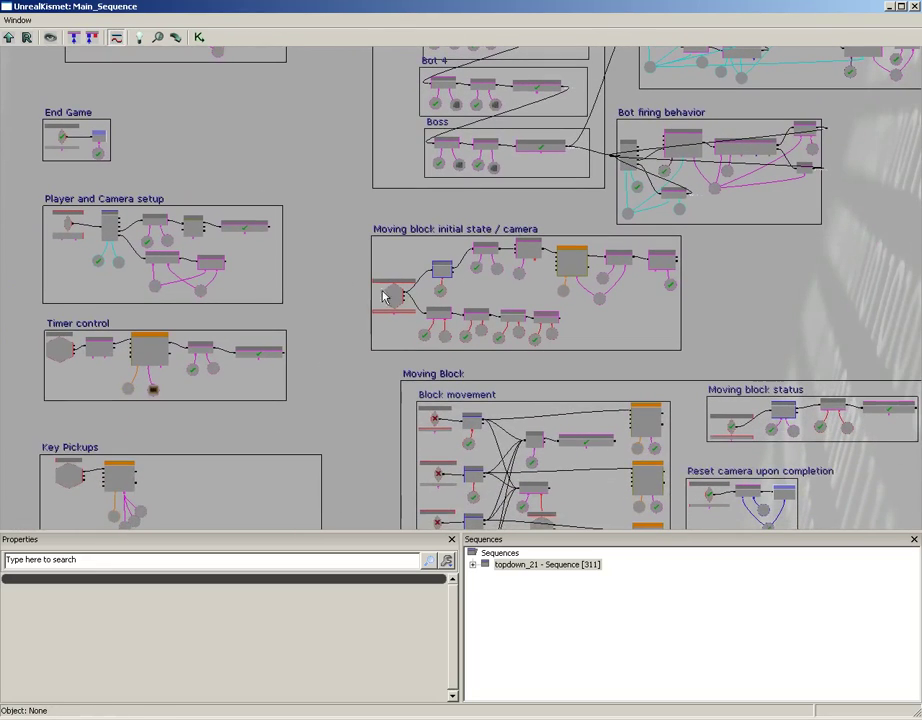
{"action": "left_click", "coordinate": [912, 7]}
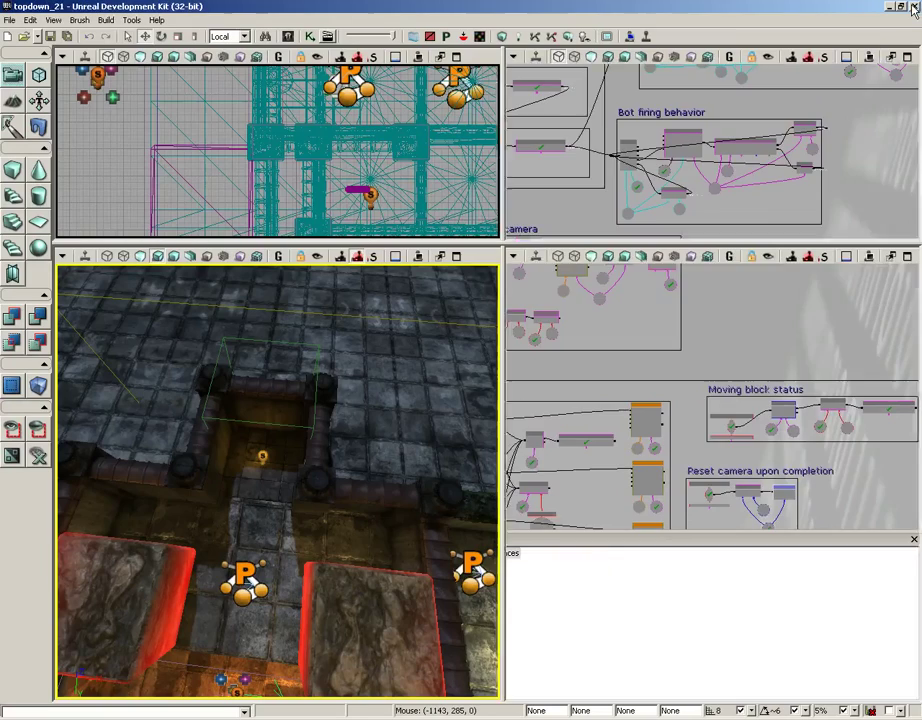